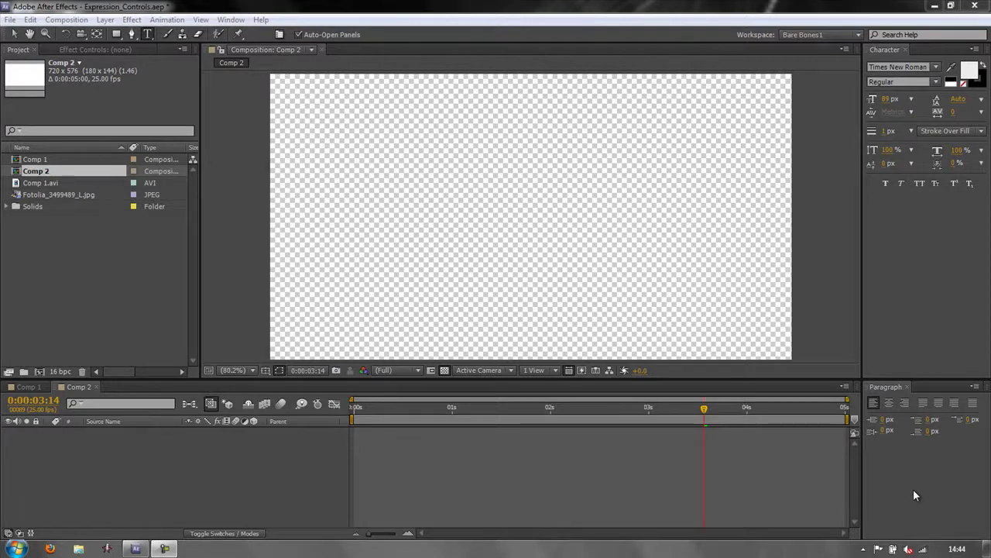
Step: Create a new 500×300 px solid in Comp 2, changing its colour from cyan to blue
{"action": "left_click", "coordinate": [139, 448]}
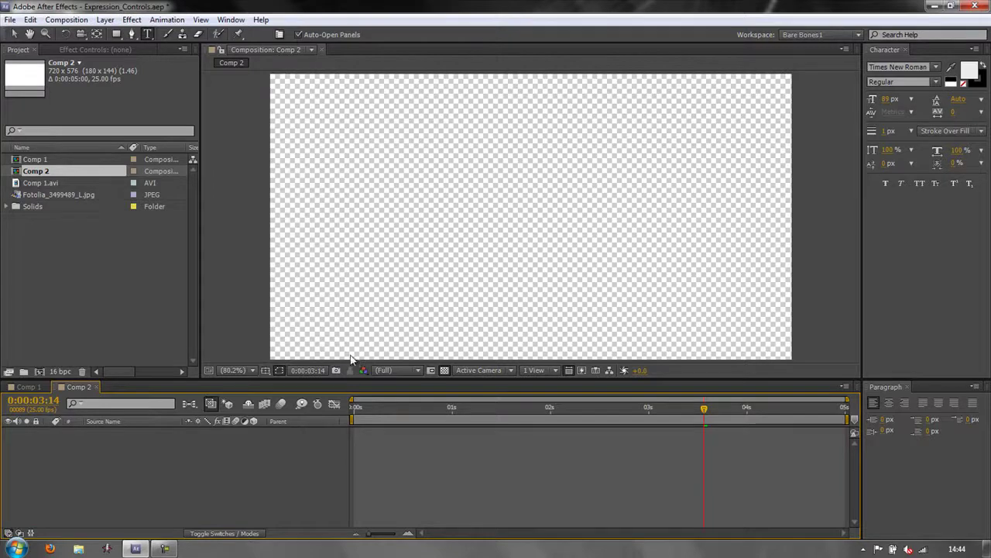
{"action": "key", "text": "ctrl+y"}
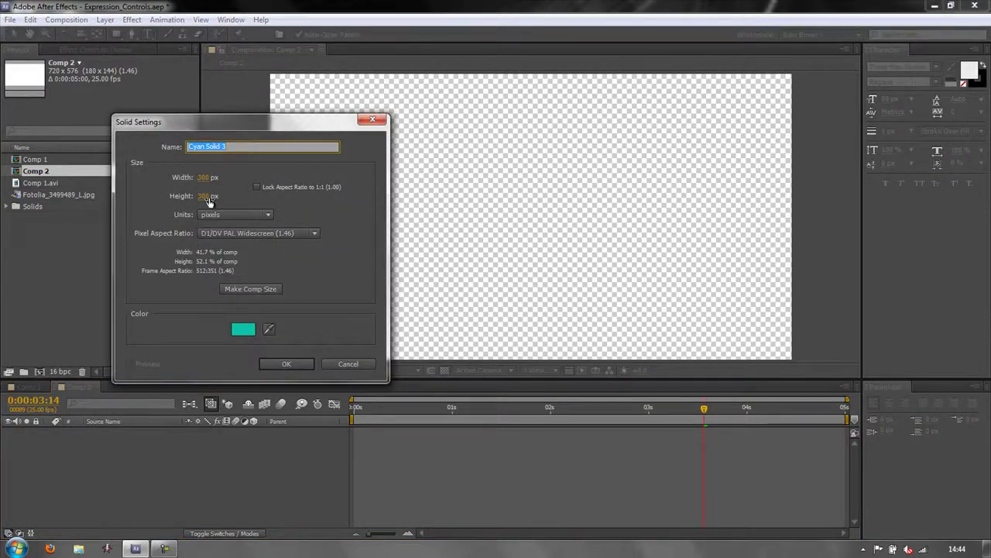
{"action": "left_click", "coordinate": [243, 333]}
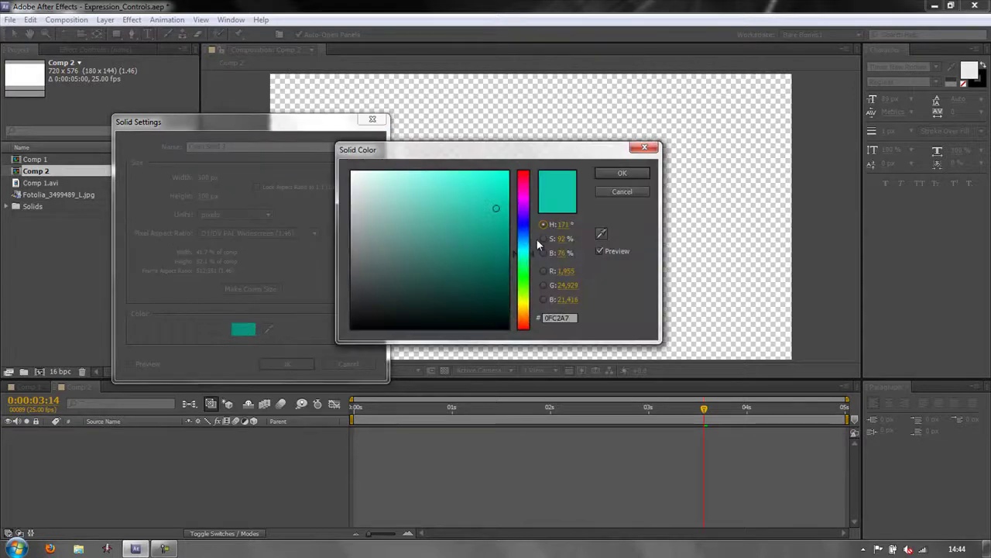
{"action": "left_click", "coordinate": [525, 226]}
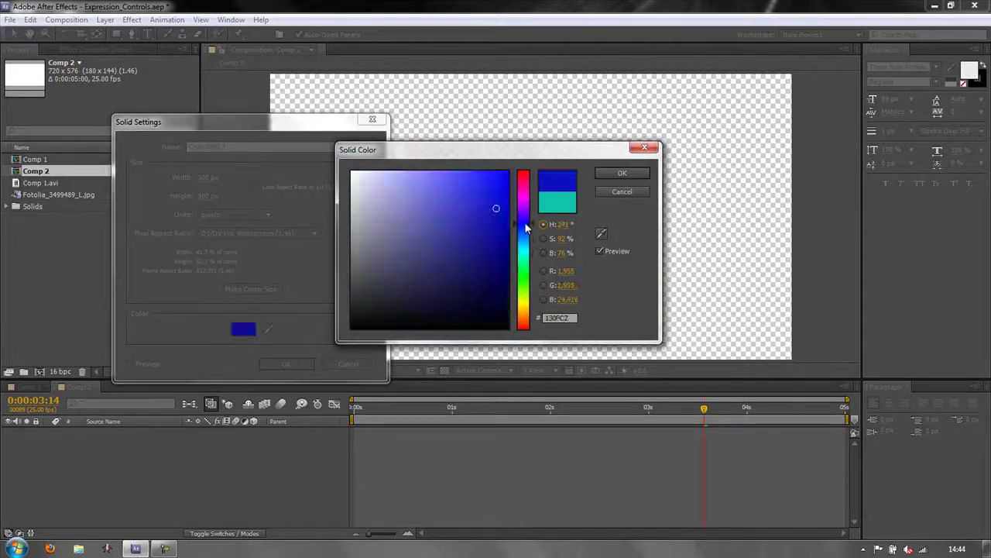
{"action": "left_click", "coordinate": [623, 172]}
{"action": "left_click", "coordinate": [286, 364]}
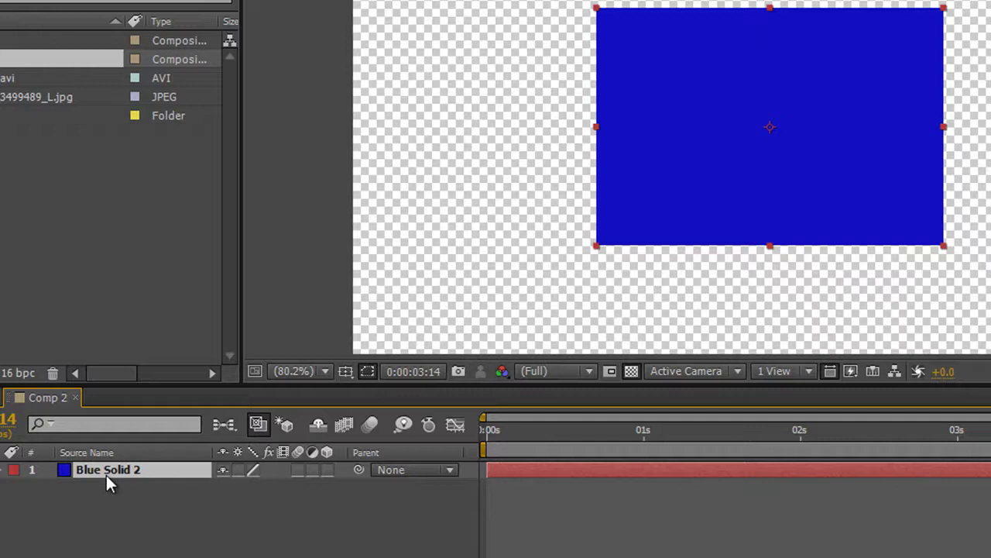
Step: Reveal Blue Solid 2's Position and switch the layer to 3D
{"action": "key", "text": "p"}
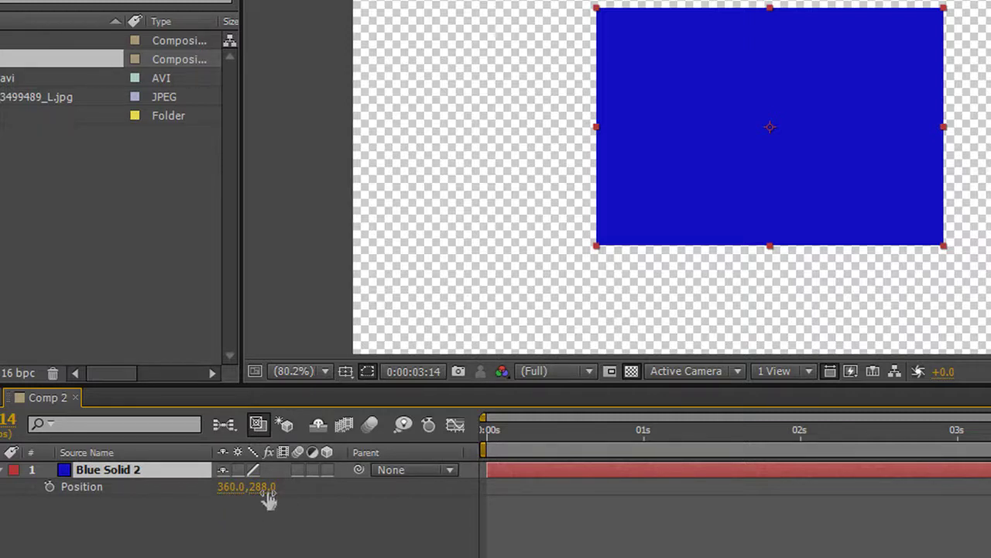
{"action": "left_click", "coordinate": [326, 470]}
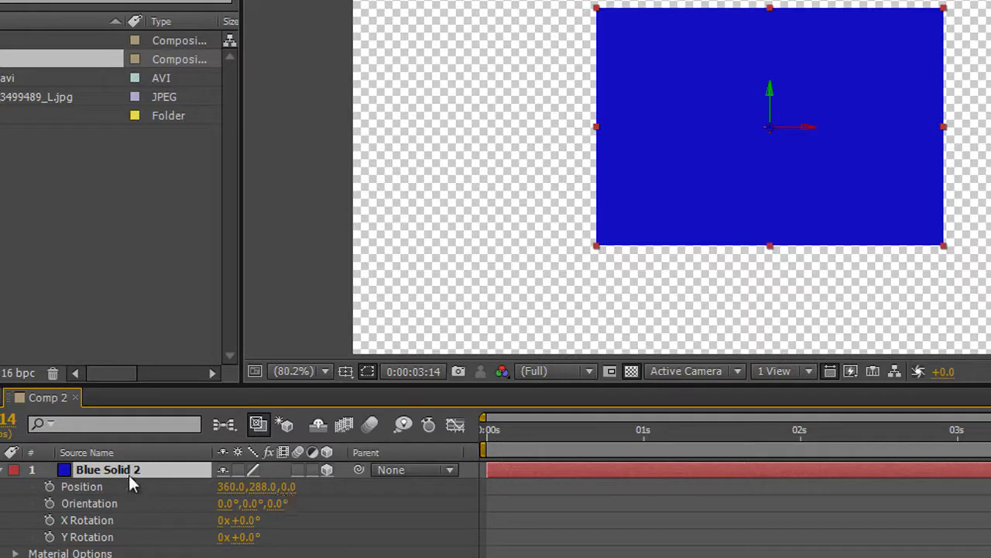
Step: Collapse Blue Solid 2 so only its Position (360, 288, 0) is shown
{"action": "key", "text": "p"}
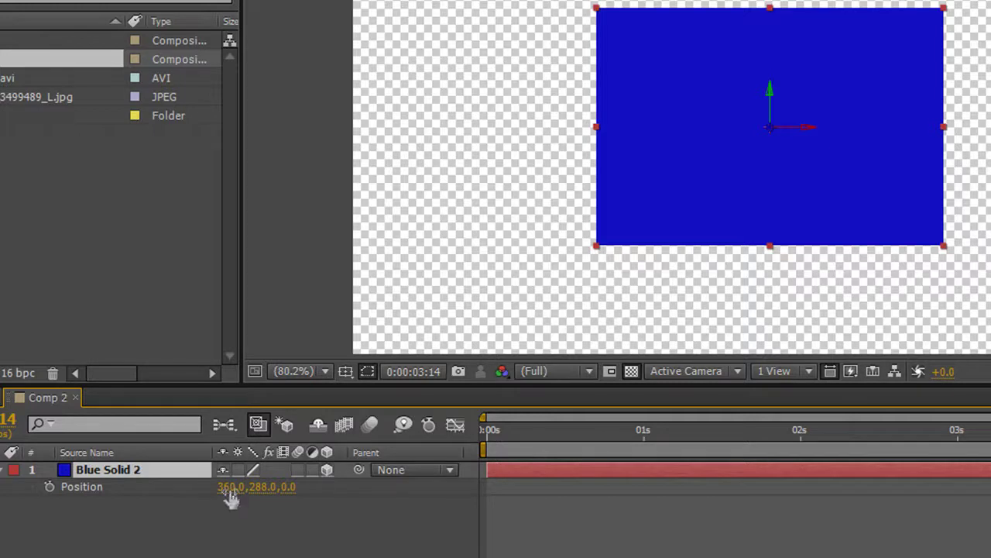
{"action": "key", "text": "0"}
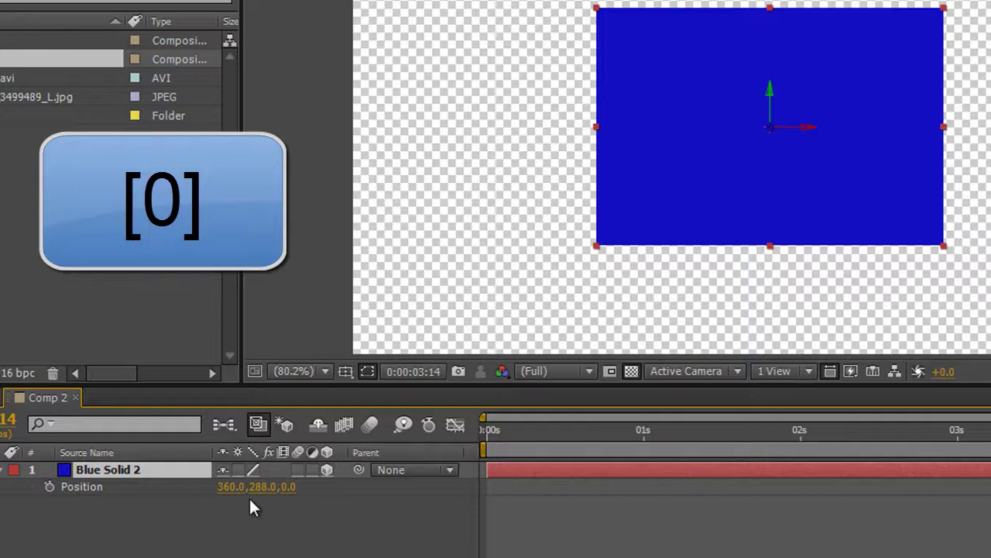
{"action": "key", "text": "1"}
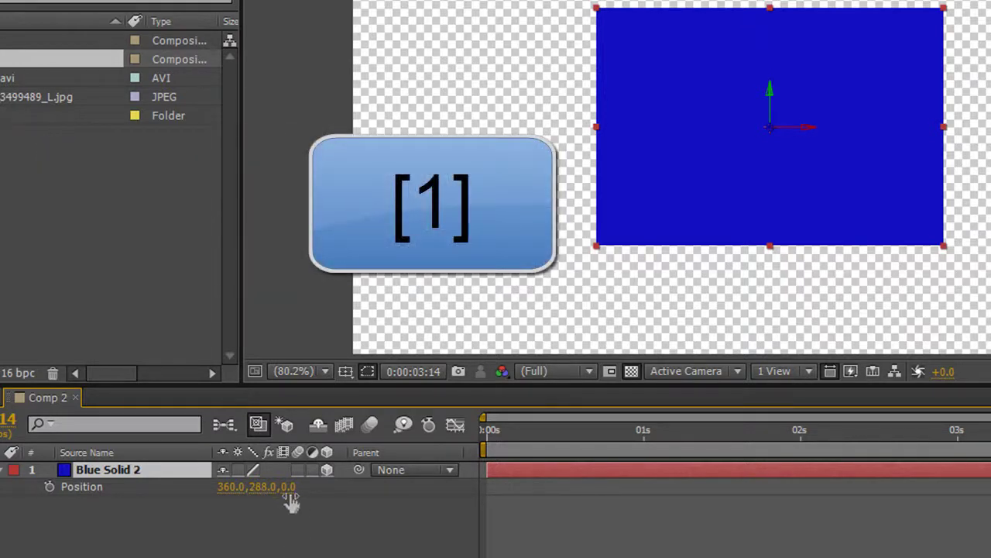
{"action": "key", "text": "2"}
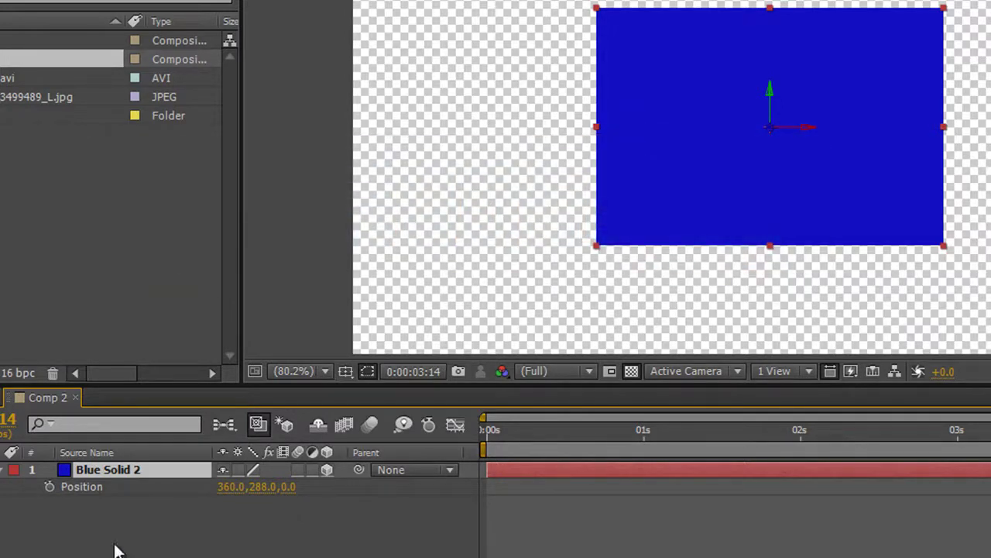
Step: Give Position the expression wiggle (2 , 200), commit it, and play back the wiggling solid
{"action": "left_click", "coordinate": [47, 488], "text": "alt"}
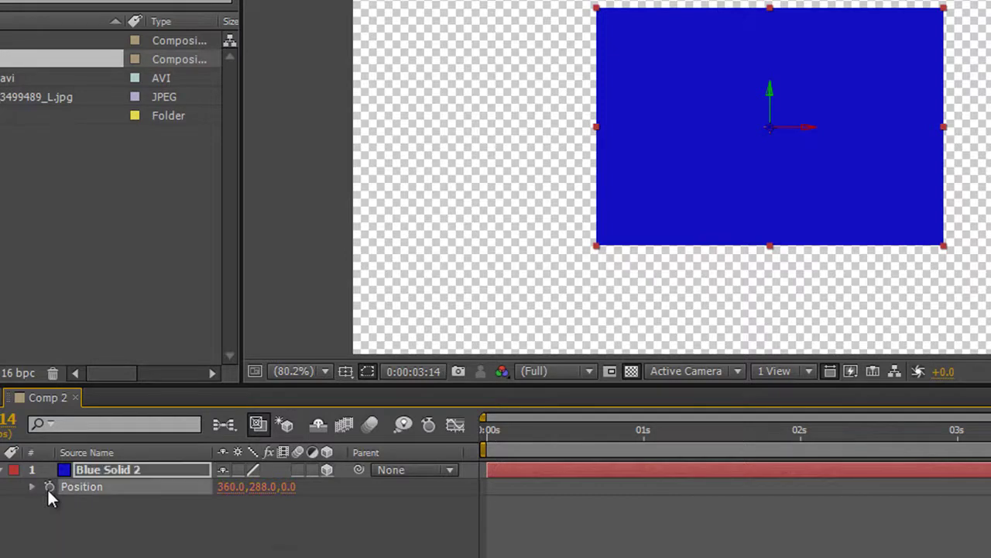
{"action": "type", "text": "wiggle"}
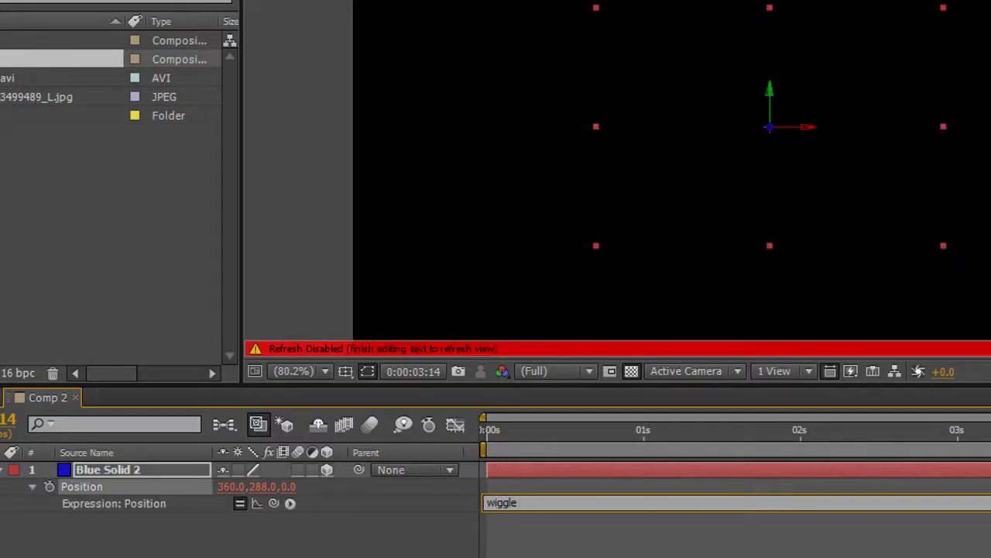
{"action": "type", "text": " (2 ,"}
{"action": "type", "text": "200)"}
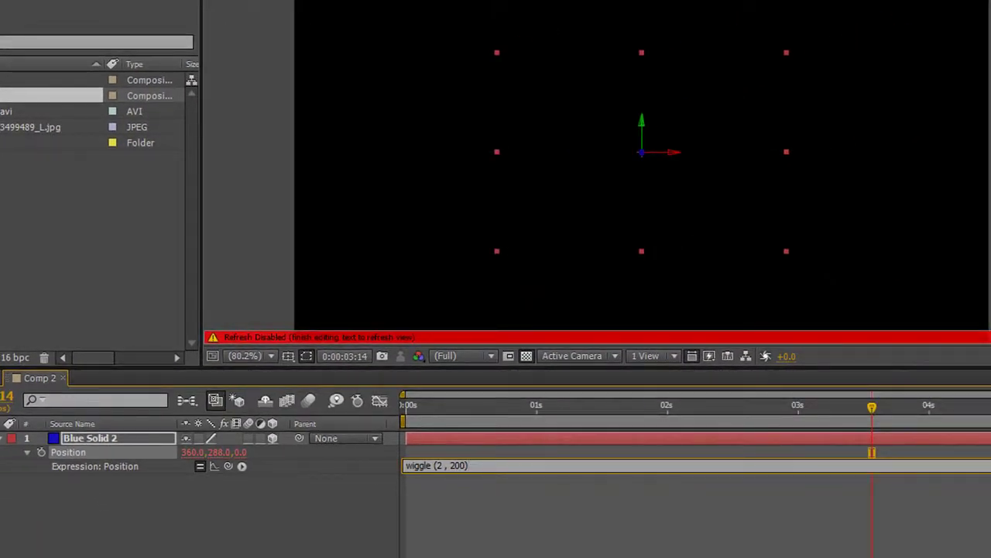
{"action": "left_click", "coordinate": [546, 498]}
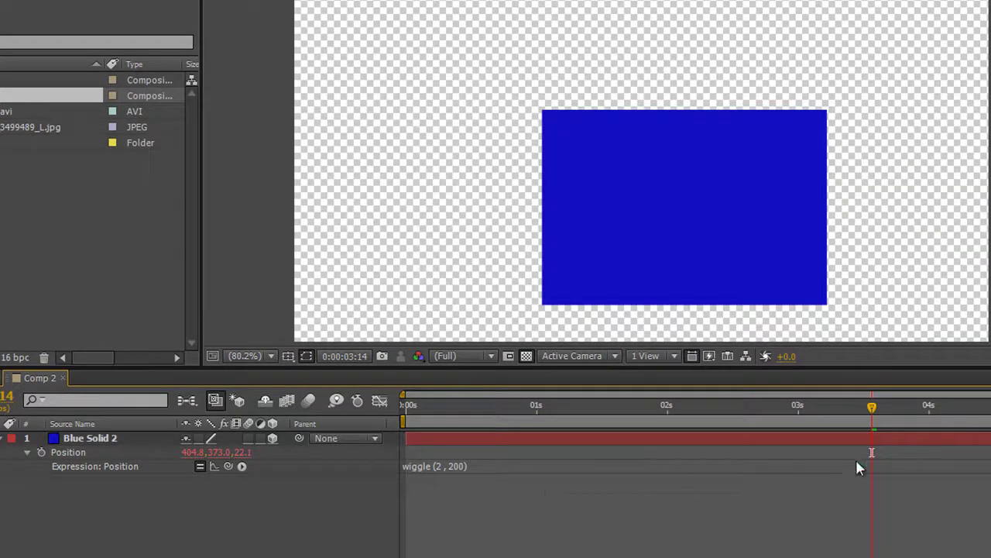
{"action": "key", "text": "space"}
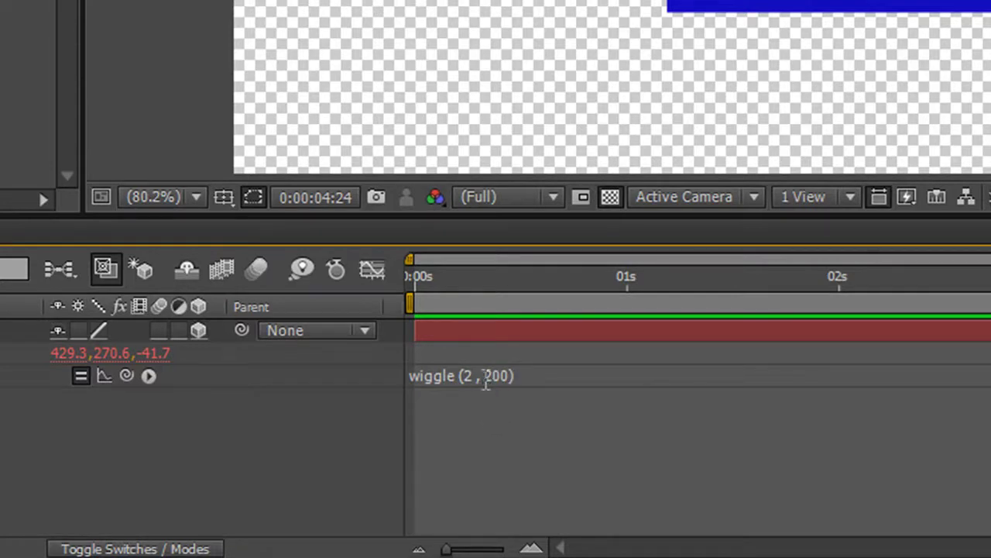
Step: Edit the expression to read wiggle (2 , ([0], [1], [2] * 200))
{"action": "left_click", "coordinate": [485, 377]}
{"action": "left_click", "coordinate": [487, 375]}
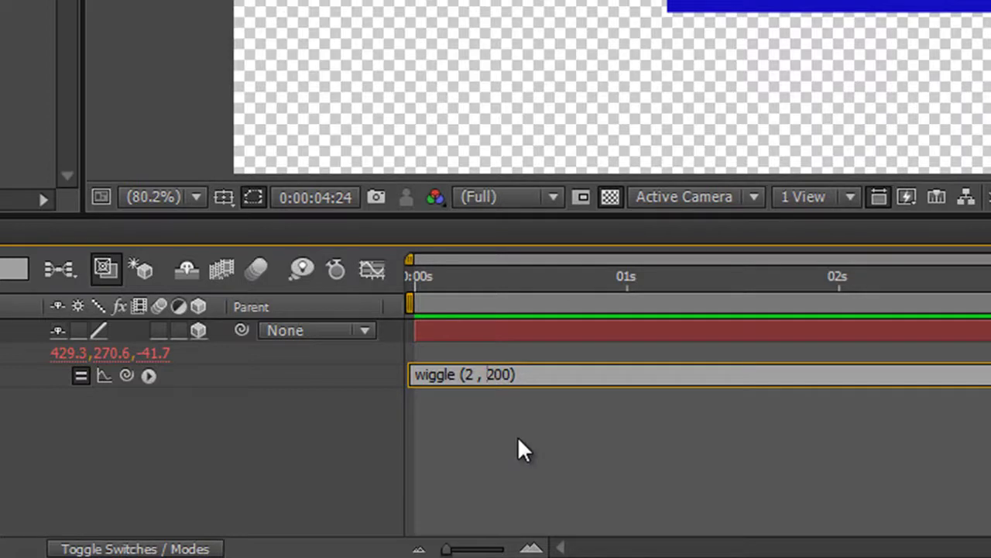
{"action": "type", "text": "([0"}
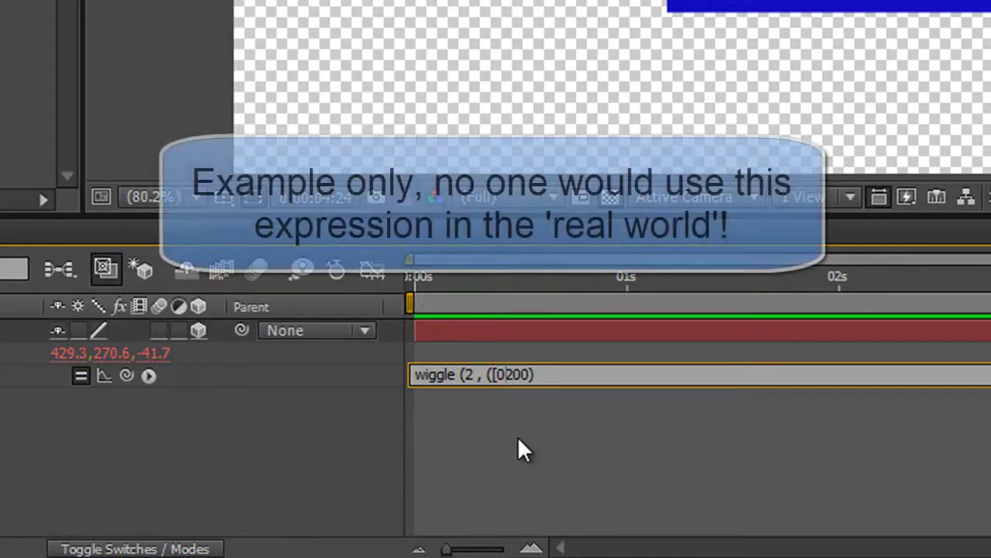
{"action": "type", "text": "],"}
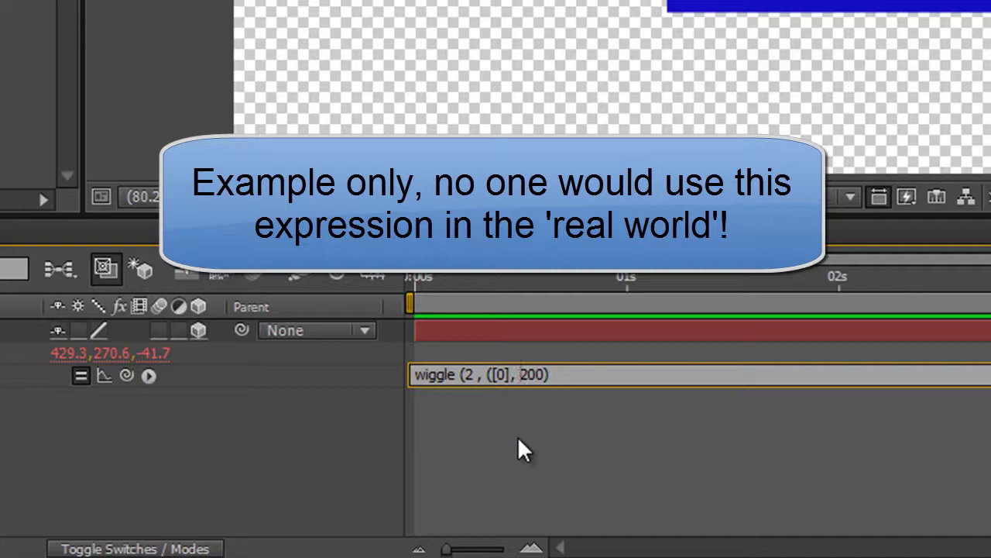
{"action": "type", "text": " [1]"}
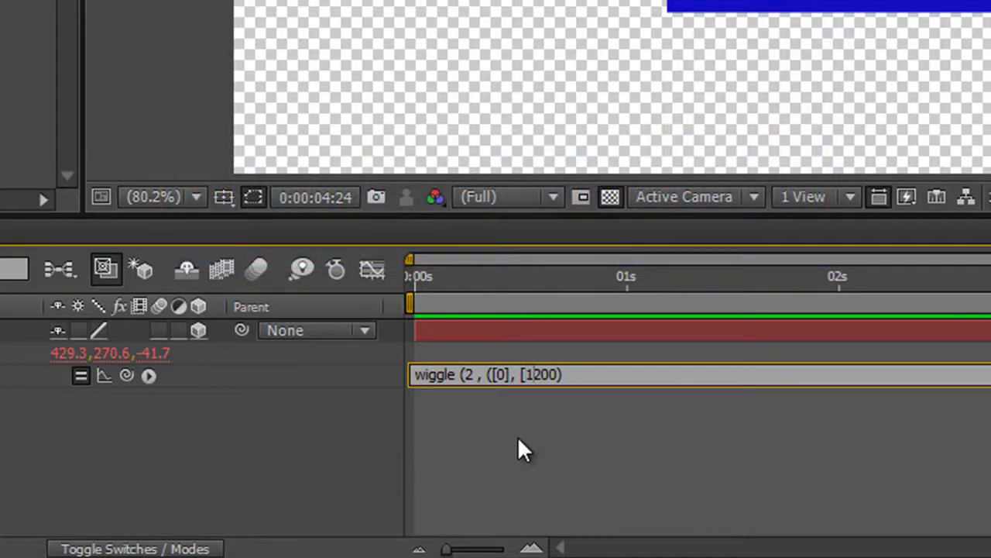
{"action": "type", "text": ","}
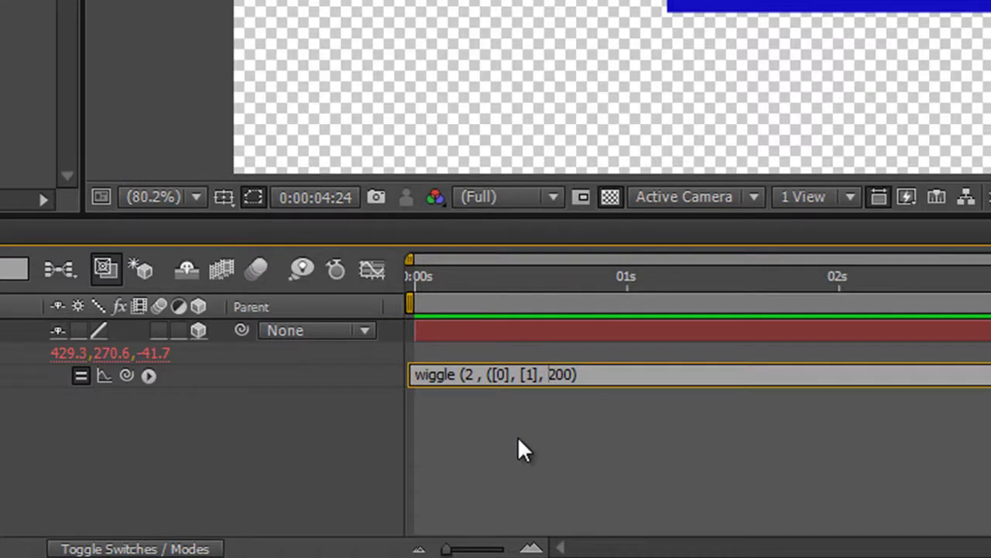
{"action": "type", "text": " [2]"}
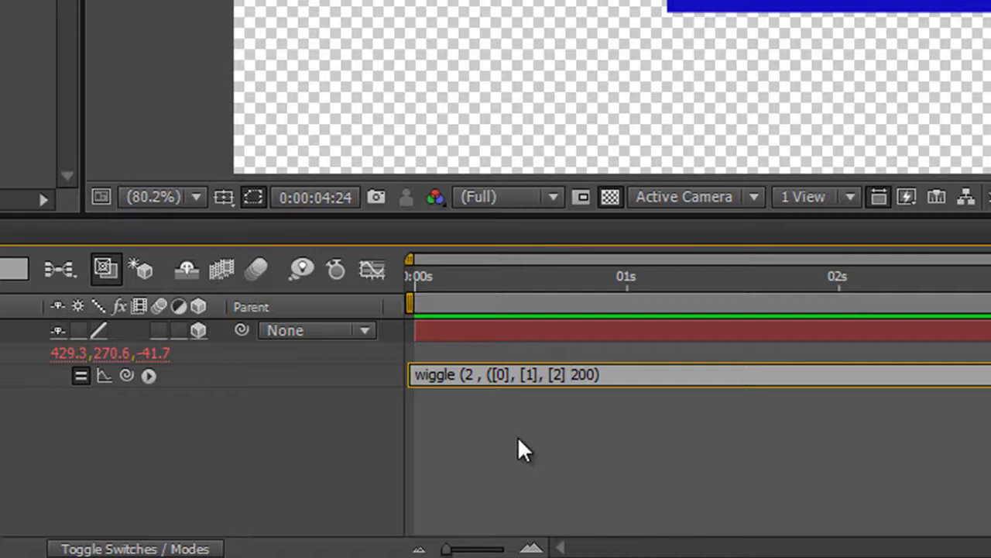
{"action": "type", "text": " *"}
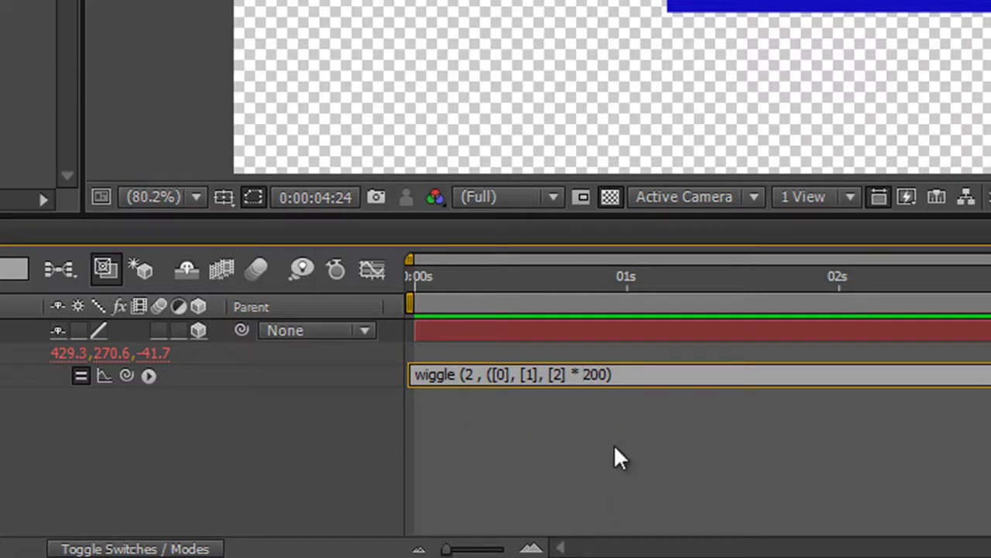
{"action": "left_click", "coordinate": [612, 379]}
{"action": "type", "text": ")"}
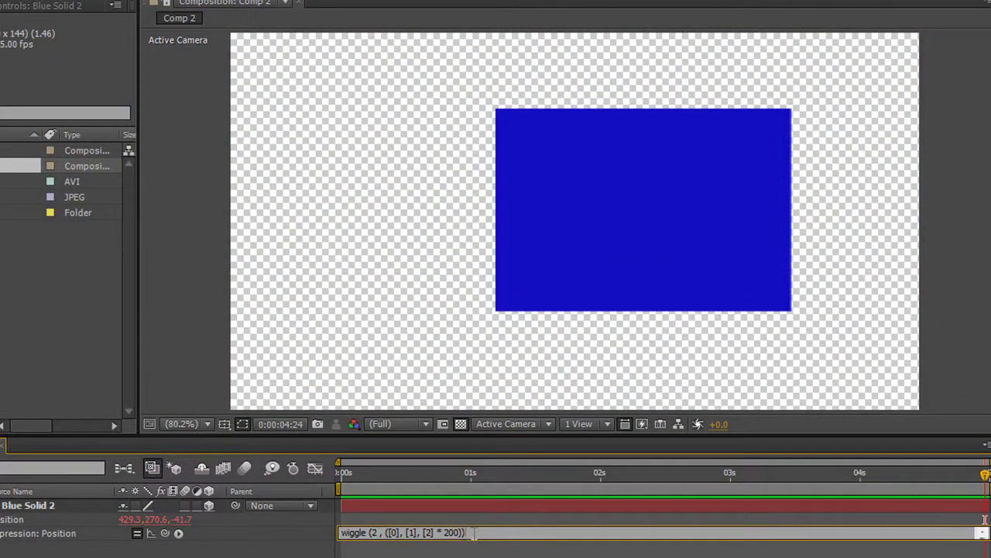
Step: Commit the edited expression and preview the solid's motion
{"action": "left_click", "coordinate": [475, 540]}
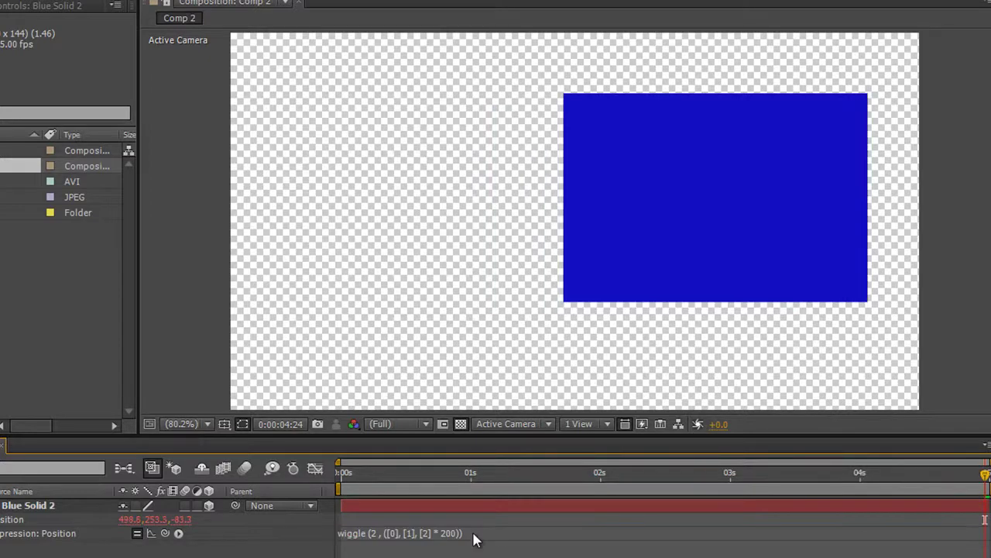
{"action": "key", "text": "space"}
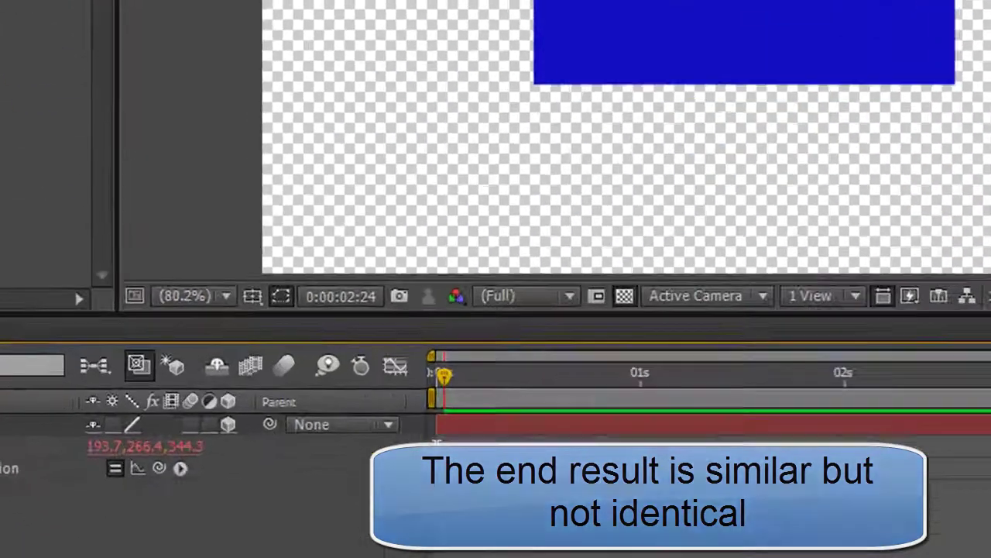
{"action": "key", "text": "space"}
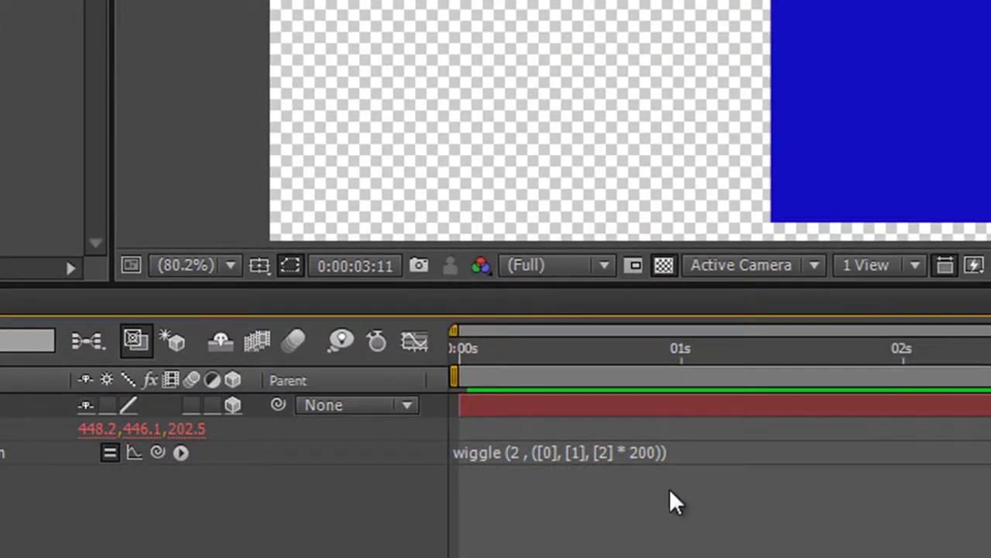
Step: Delete ', [1], [2]' so the expression reads wiggle (2 , ([0] * 200))
{"action": "left_click", "coordinate": [567, 454]}
{"action": "left_click", "coordinate": [560, 456]}
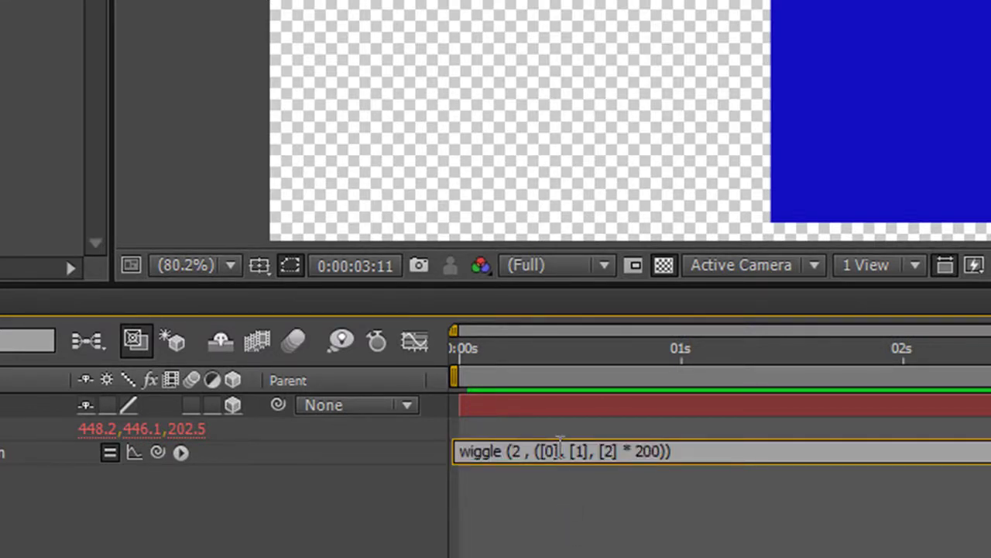
{"action": "left_click_drag", "start_coordinate": [559, 448], "coordinate": [620, 457]}
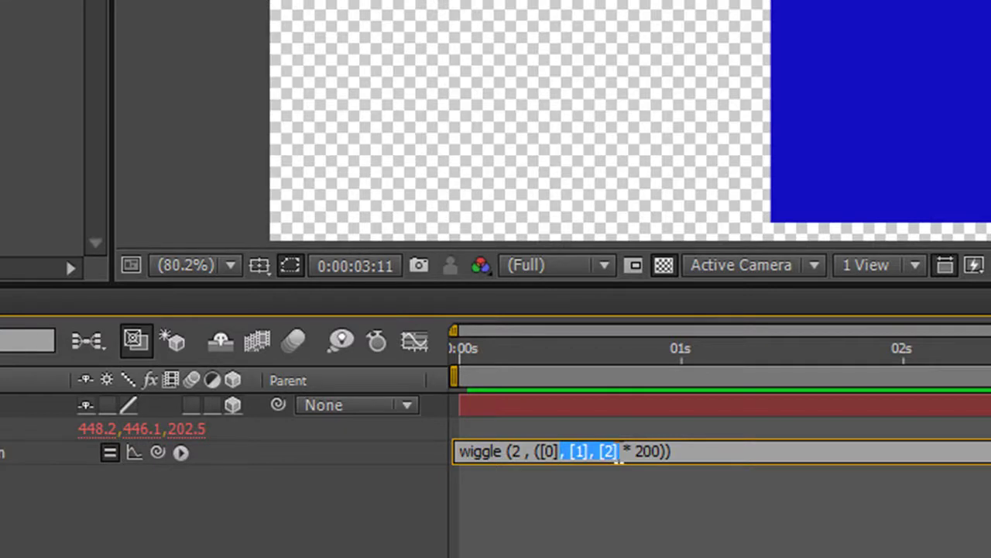
{"action": "key", "text": "BackSpace"}
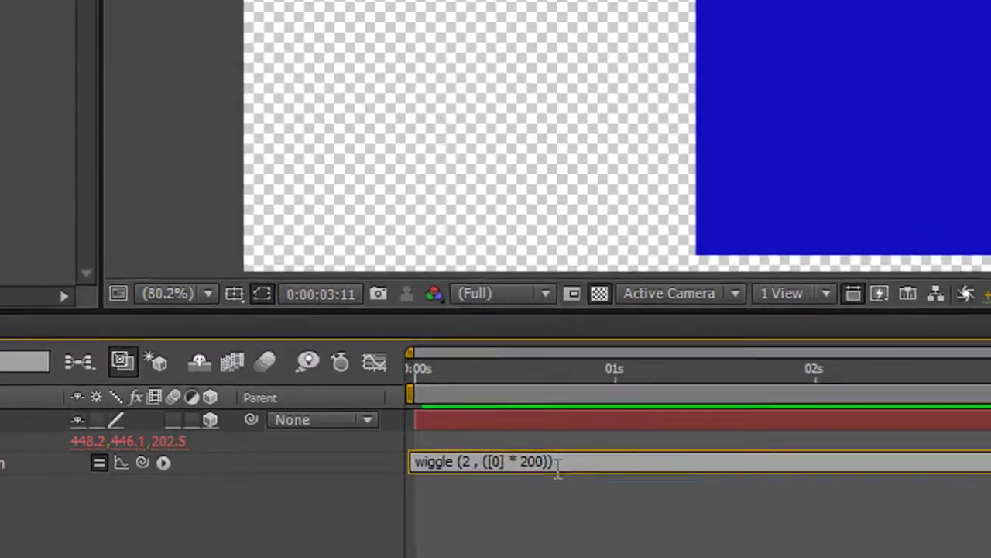
Step: Commit the trimmed Position expression wiggle (2 , ([0] * 200))
{"action": "left_click", "coordinate": [990, 426]}
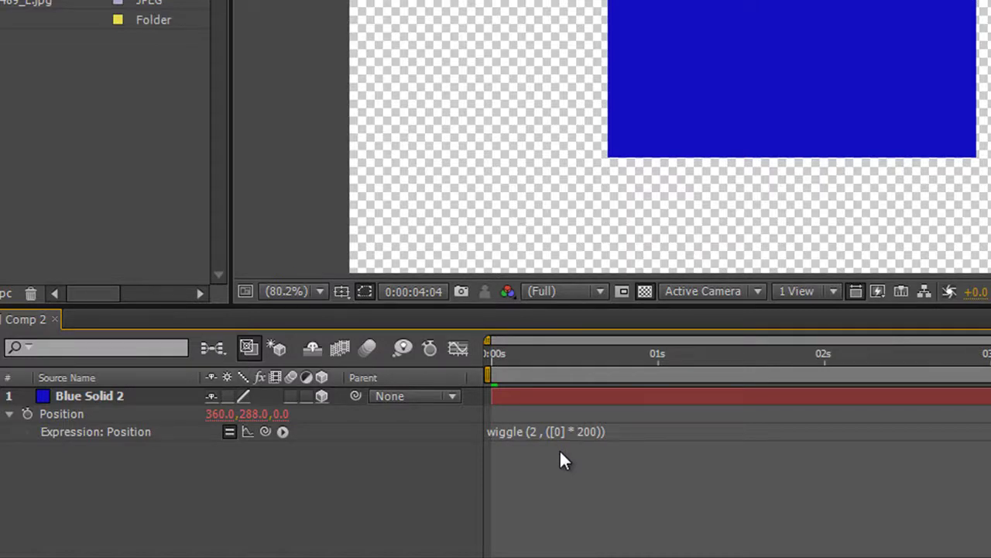
Step: Clear the expression and start an array with [transform.position[0] via the pick whip
{"action": "left_click", "coordinate": [680, 430]}
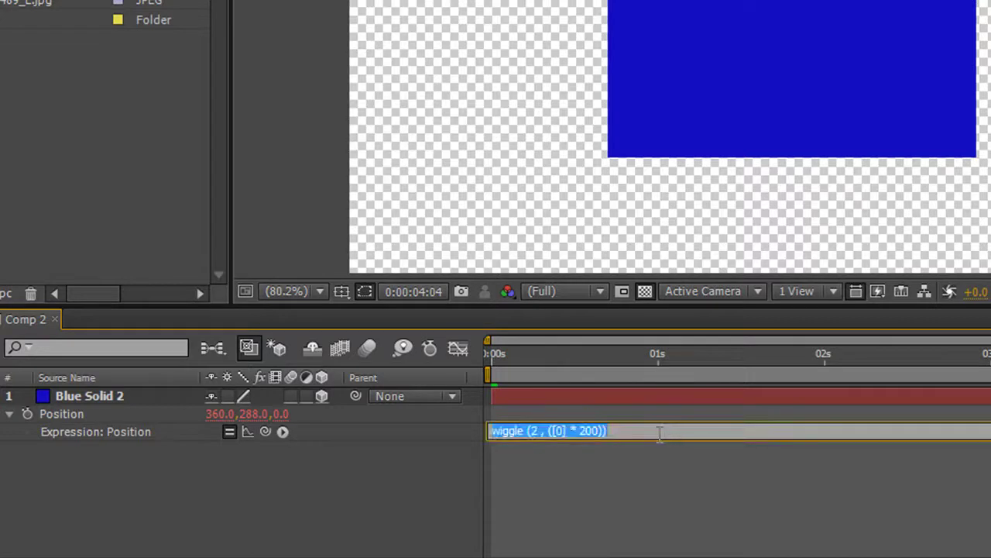
{"action": "key", "text": "BackSpace"}
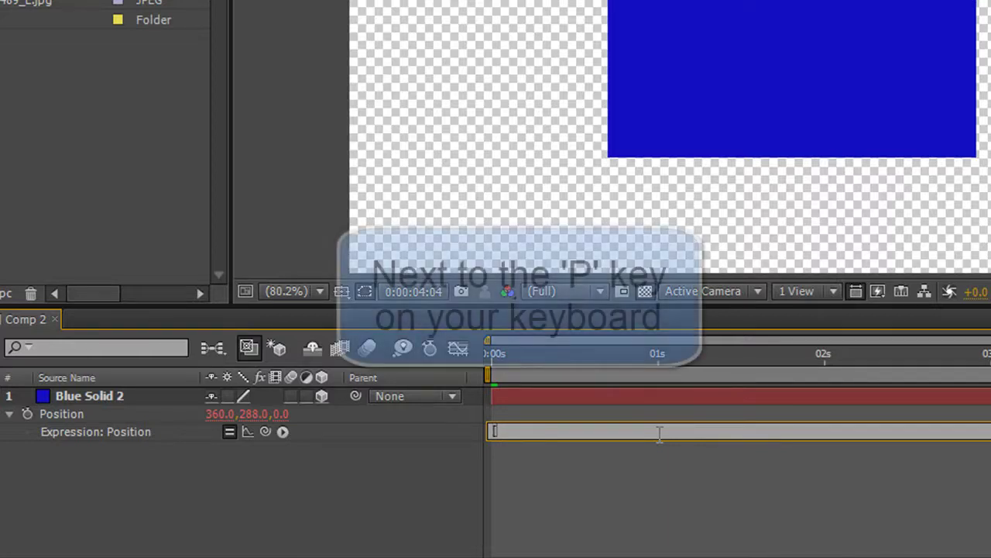
{"action": "type", "text": "["}
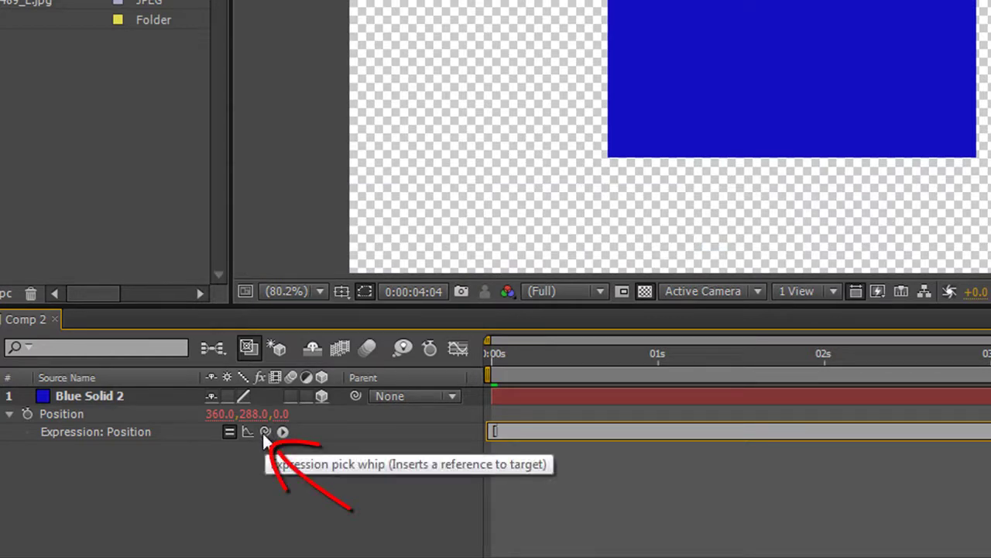
{"action": "mouse_move", "coordinate": [265, 431]}
{"action": "left_mouse_down"}
{"action": "mouse_move", "coordinate": [228, 467]}
{"action": "mouse_move", "coordinate": [211, 418]}
{"action": "left_mouse_up"}
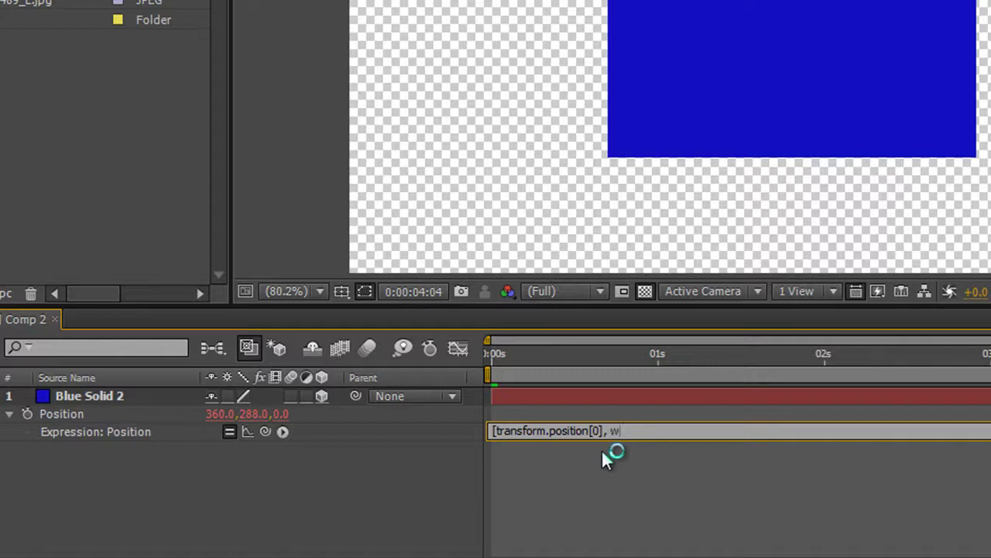
Step: Add wiggle ( 2, 100) [1] for Y and a pick-whipped transform.position[2] for Z
{"action": "type", "text": "ggle ( 2, 100) [1]"}
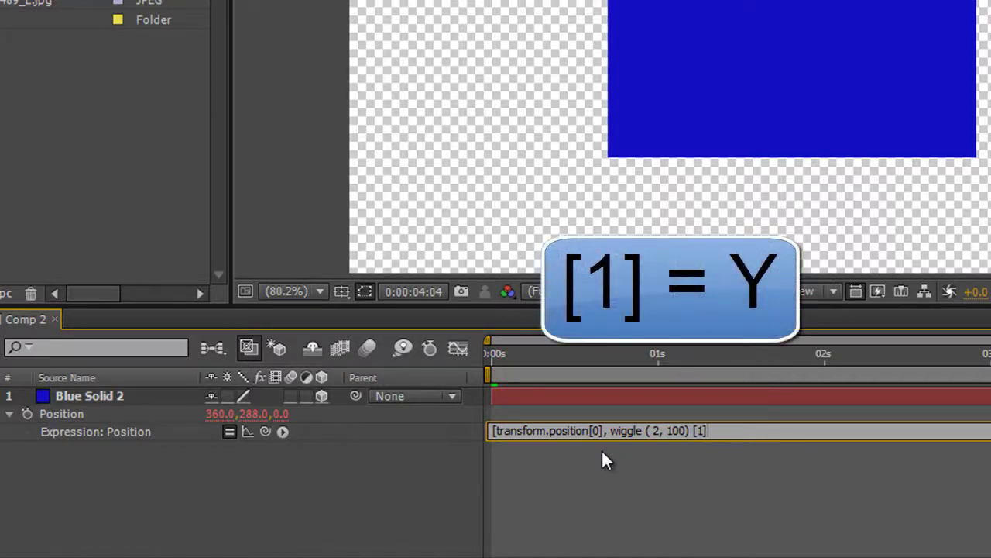
{"action": "type", "text": ","}
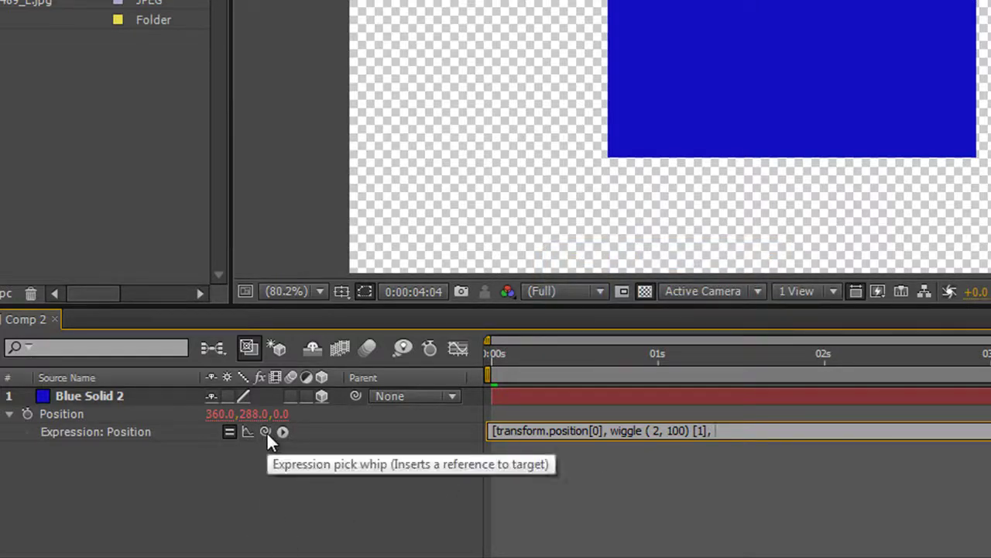
{"action": "left_click_drag", "start_coordinate": [265, 431], "coordinate": [282, 414]}
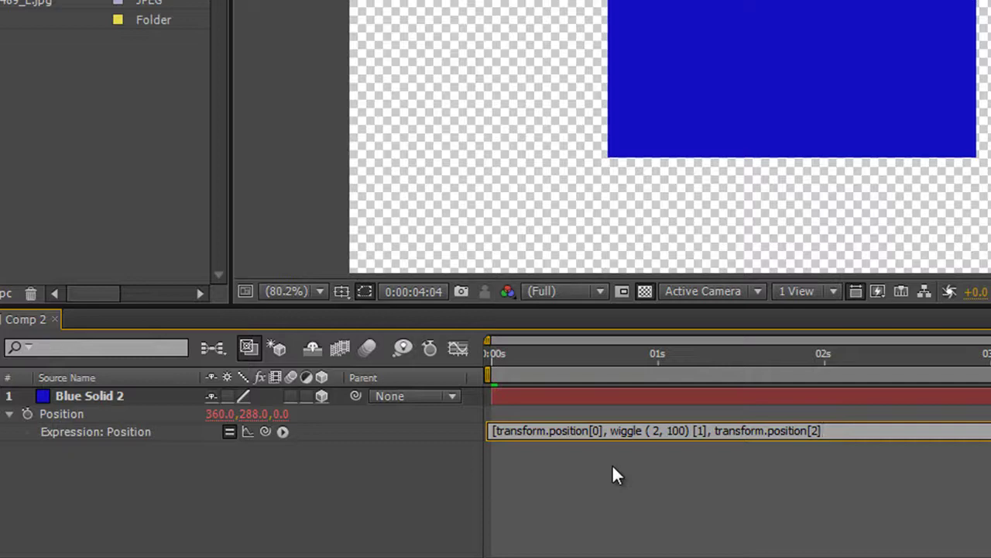
Step: Close the array with ], commit it, and preview the solid bobbing only vertically
{"action": "type", "text": "]"}
{"action": "left_click", "coordinate": [613, 468]}
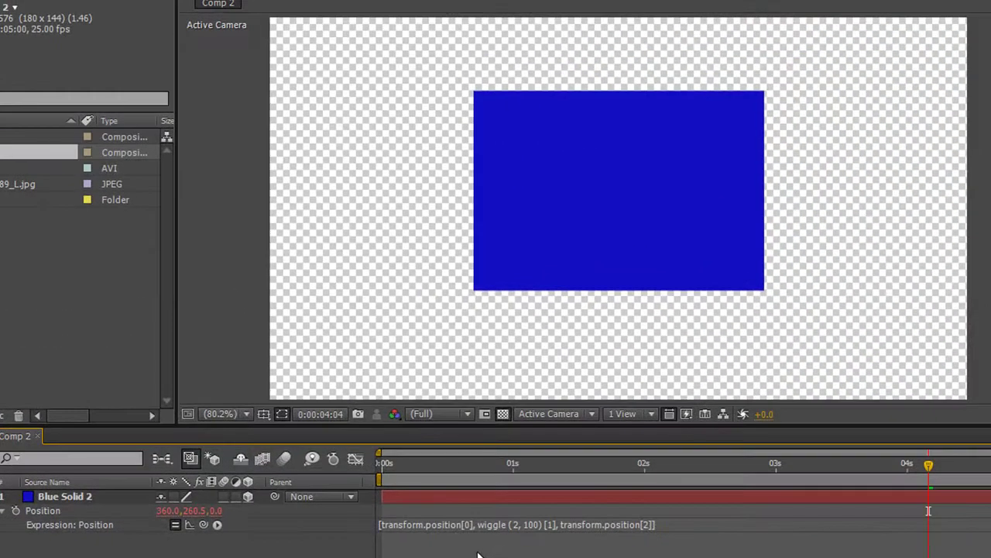
{"action": "key", "text": "space"}
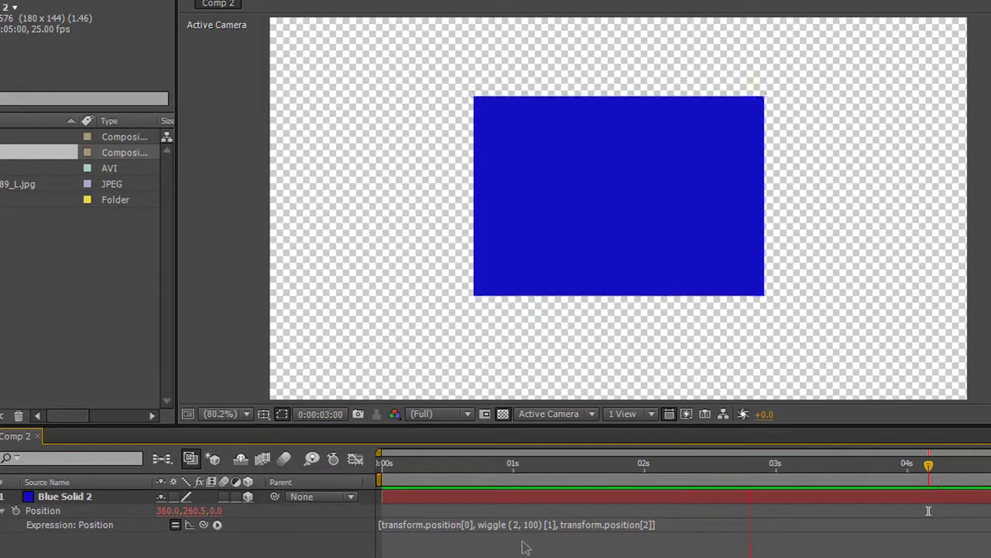
{"action": "key", "text": "space"}
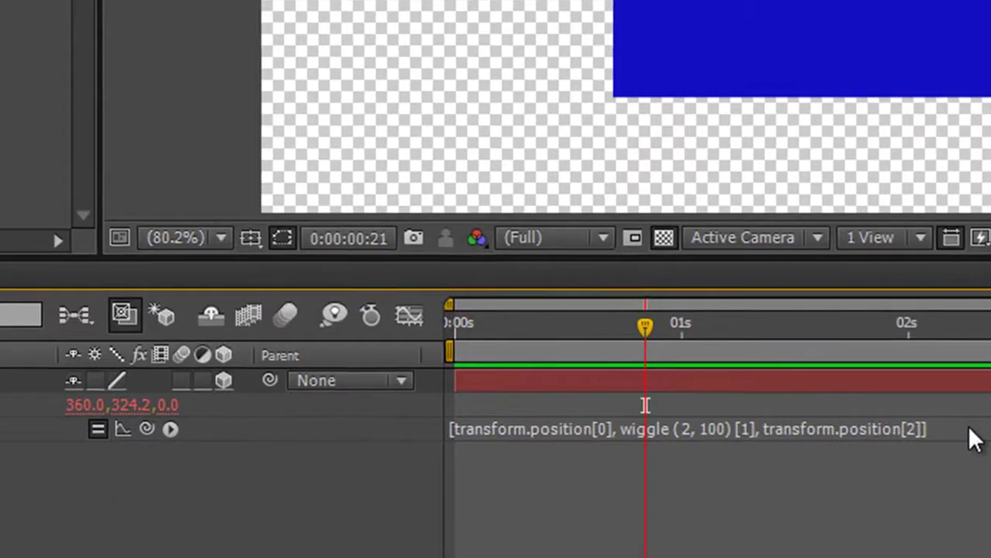
Step: Rewrite the Position expression as [wiggle(2, 200) [0], transform.position[1], transform.position[2]]
{"action": "left_click", "coordinate": [665, 524]}
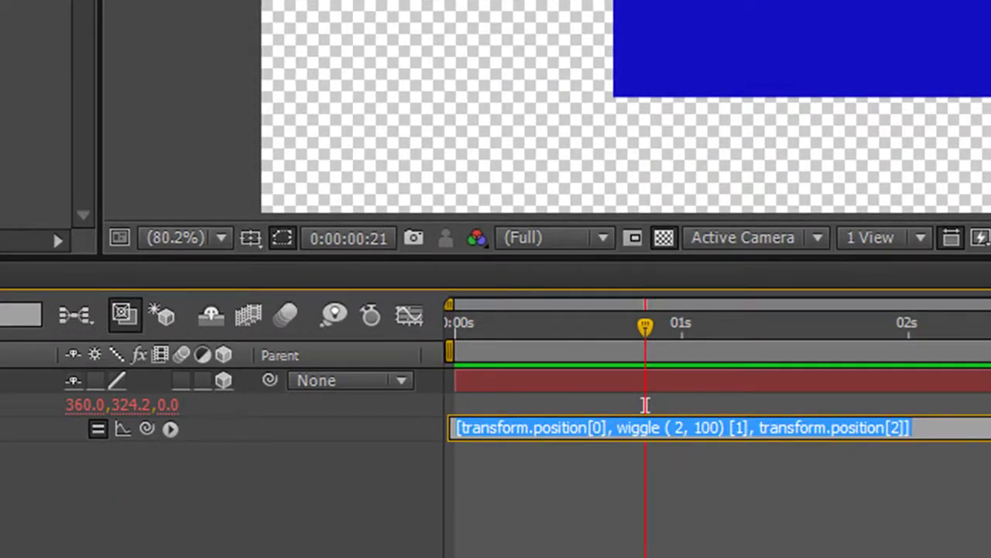
{"action": "key", "text": "BackSpace"}
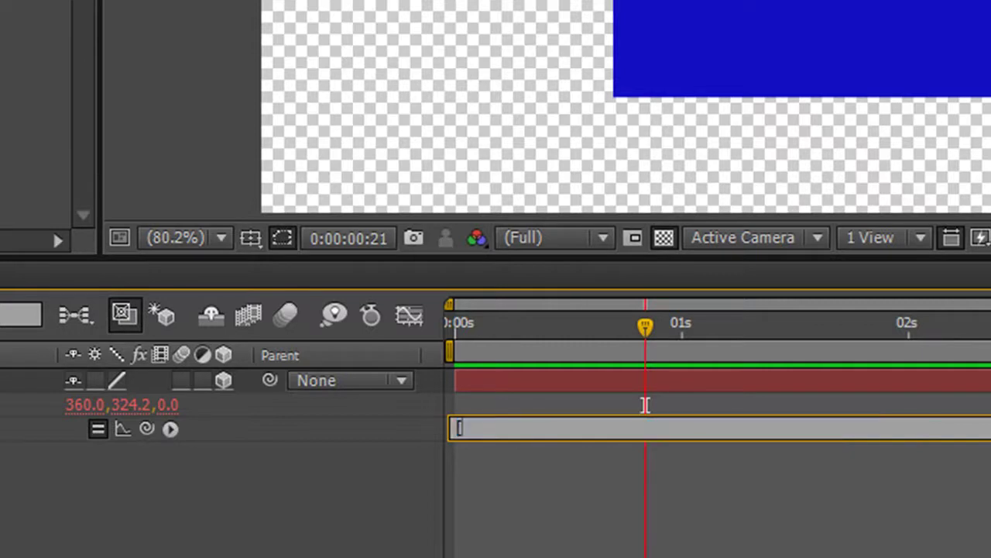
{"action": "type", "text": "[wiggle("}
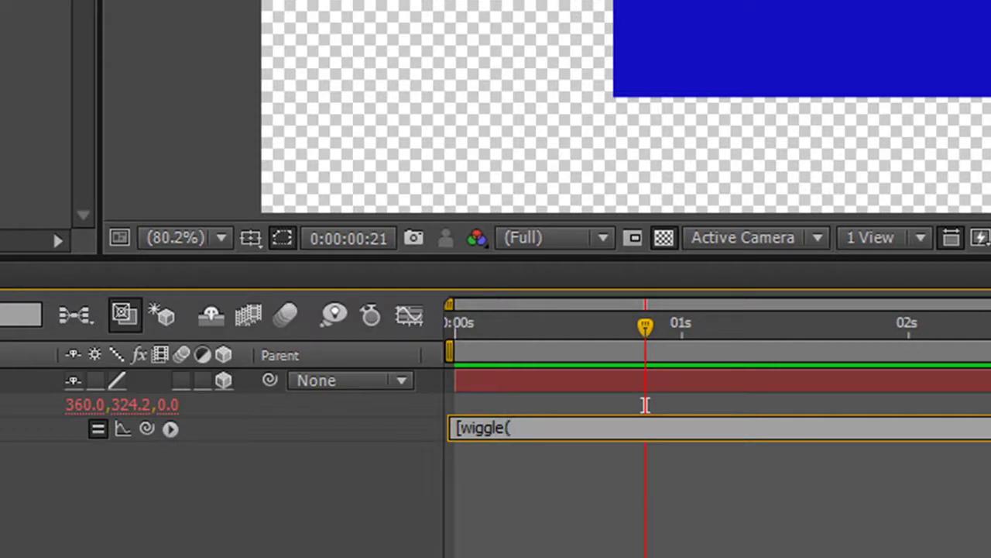
{"action": "type", "text": "2, 200) ["}
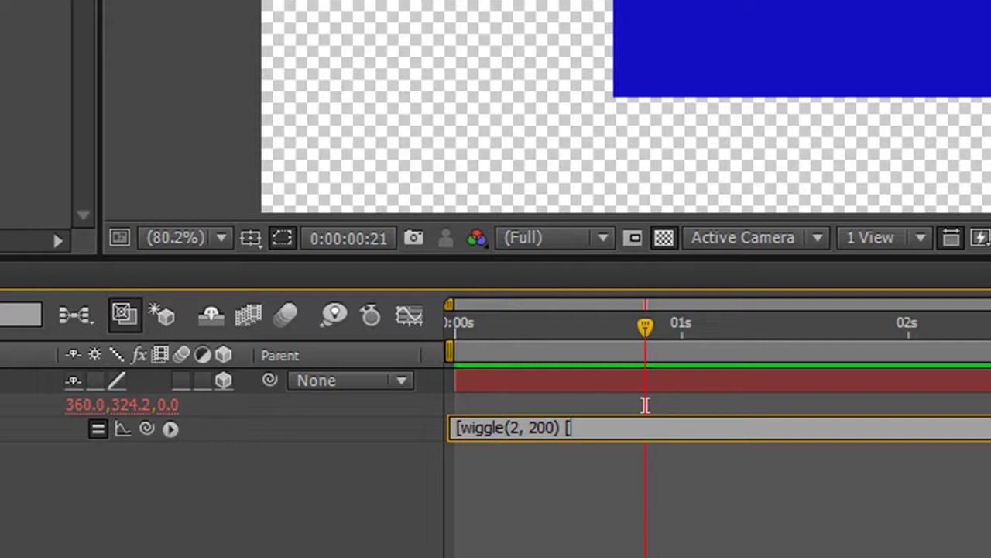
{"action": "type", "text": "0],"}
{"action": "left_click_drag", "start_coordinate": [147, 431], "coordinate": [124, 407]}
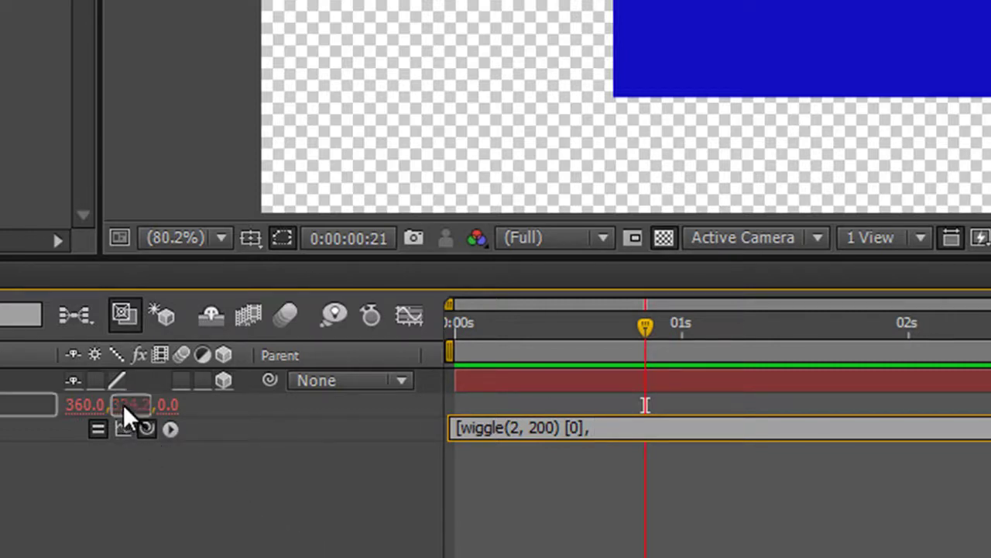
{"action": "left_click_drag", "start_coordinate": [131, 399], "coordinate": [131, 400]}
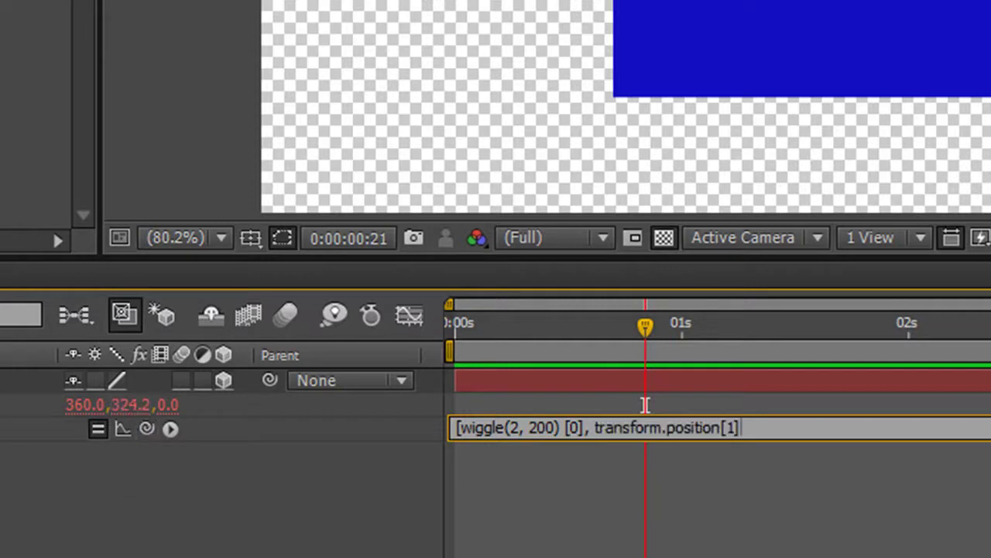
{"action": "type", "text": ","}
{"action": "left_click_drag", "start_coordinate": [145, 429], "coordinate": [168, 408]}
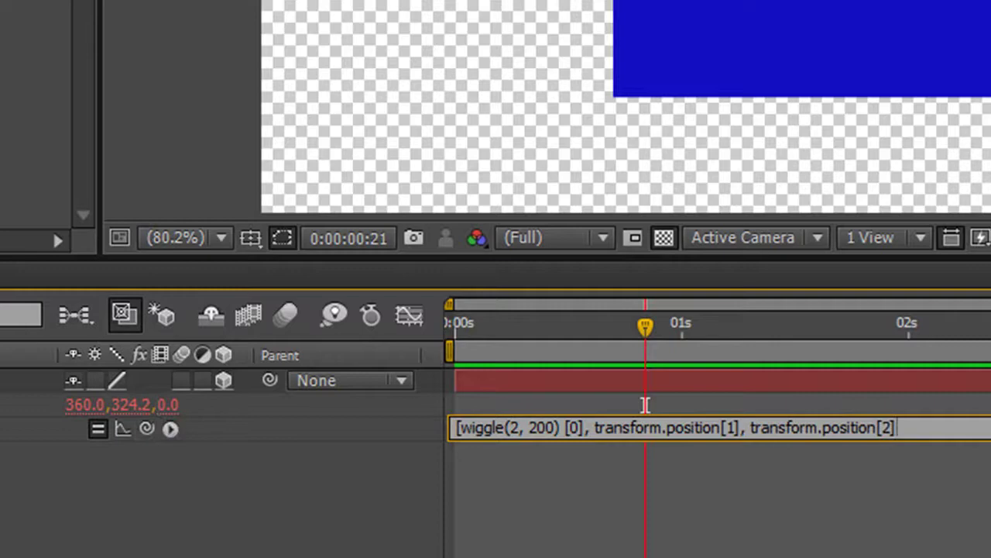
{"action": "type", "text": "]"}
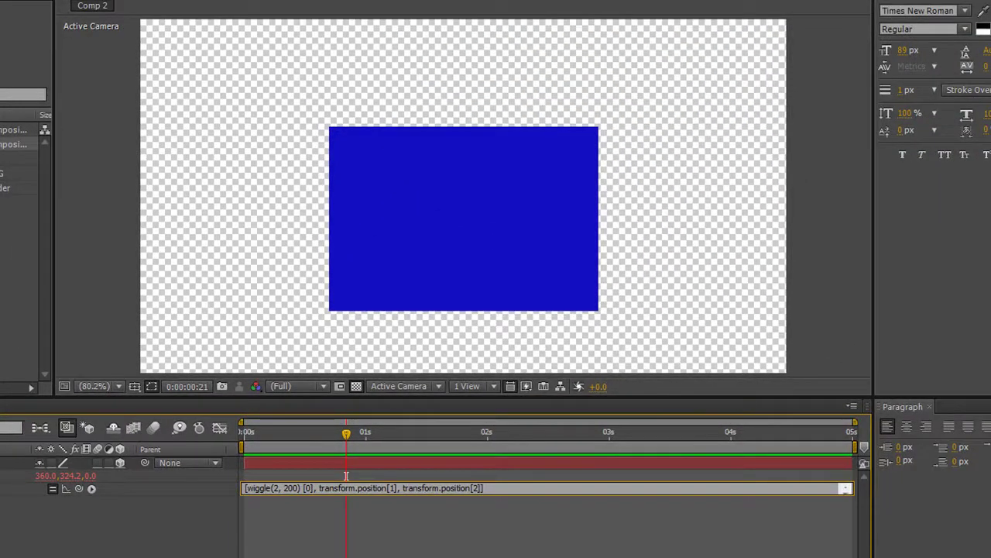
Step: Commit the X-only wiggle expression and preview the blue solid from the start
{"action": "left_click", "coordinate": [346, 475]}
{"action": "key", "text": "Home"}
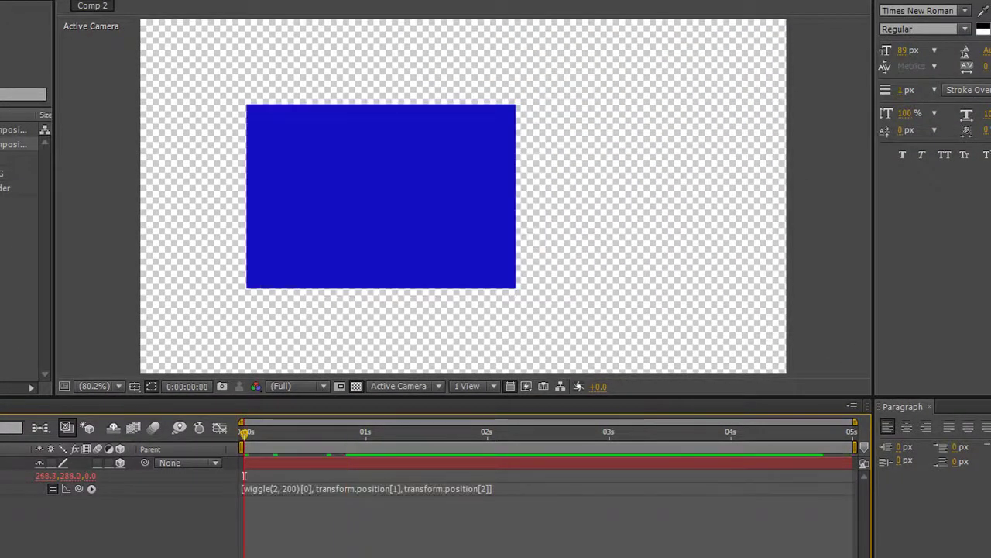
{"action": "key", "text": "space"}
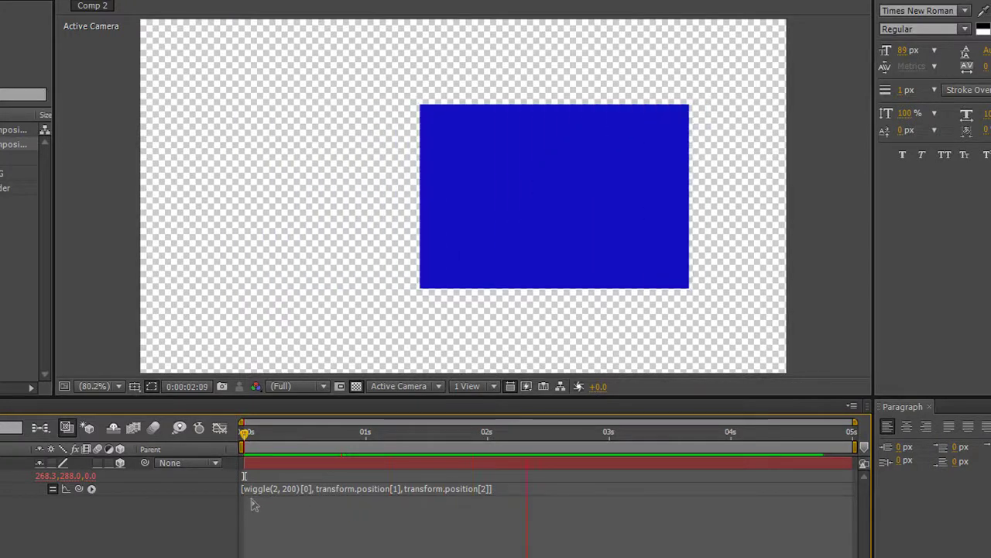
{"action": "key", "text": "space"}
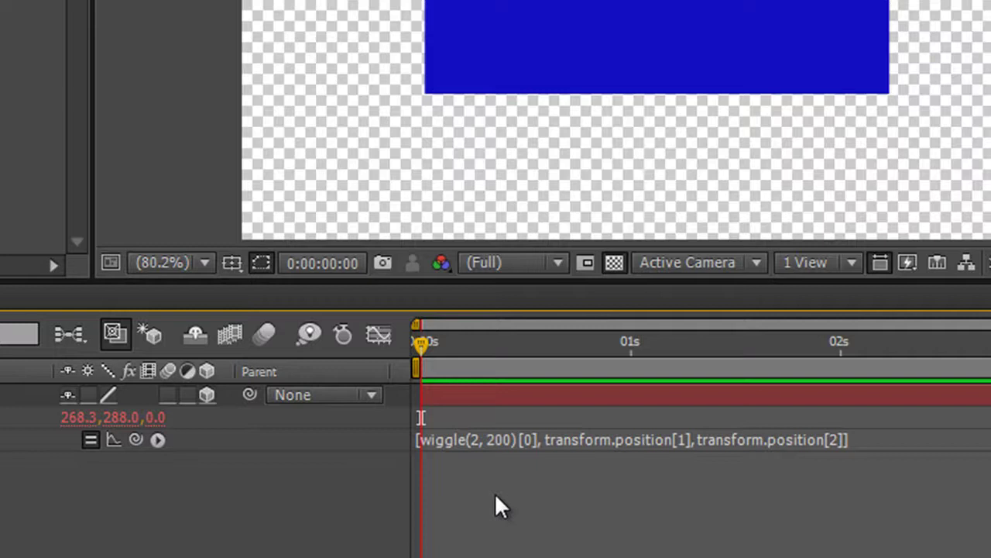
Step: Replace transform.position in the expression's Y part with wiggle (1, 50)
{"action": "left_click", "coordinate": [548, 439]}
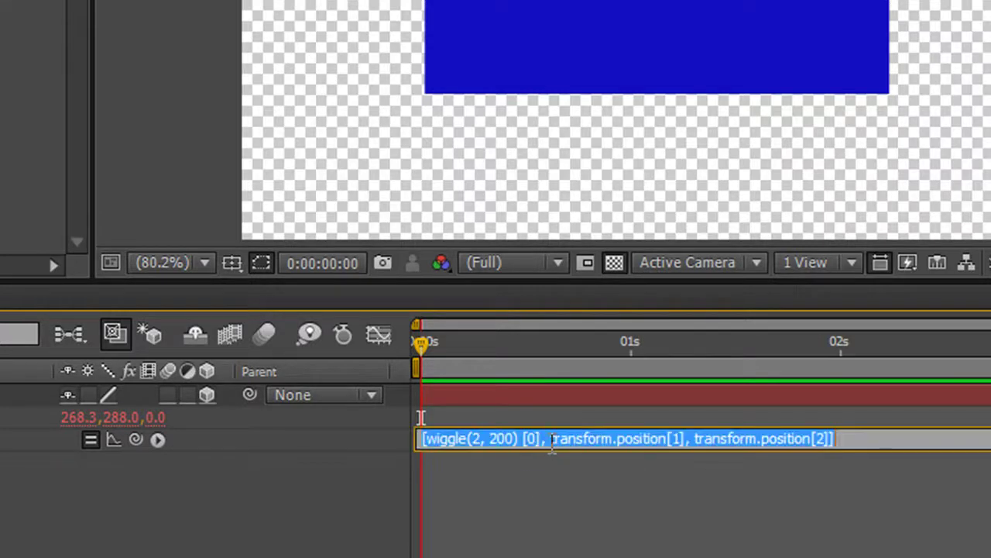
{"action": "left_click", "coordinate": [548, 440]}
{"action": "left_click_drag", "start_coordinate": [548, 443], "coordinate": [664, 455]}
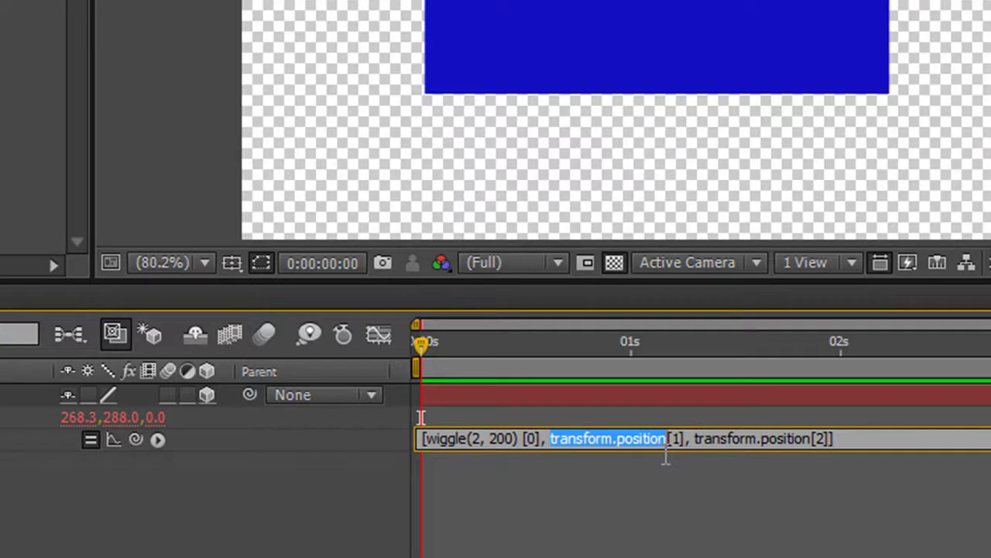
{"action": "type", "text": "wiggle "}
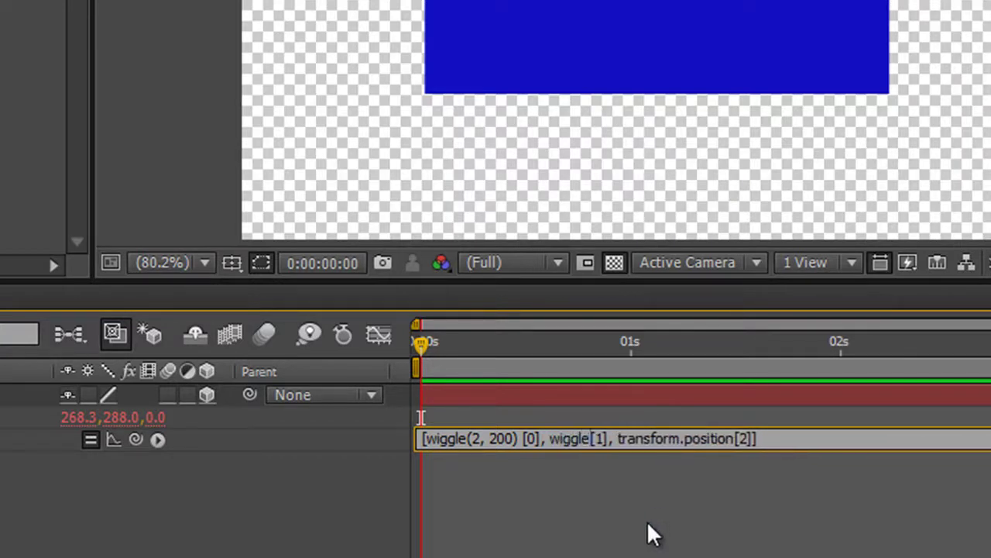
{"action": "type", "text": "(1"}
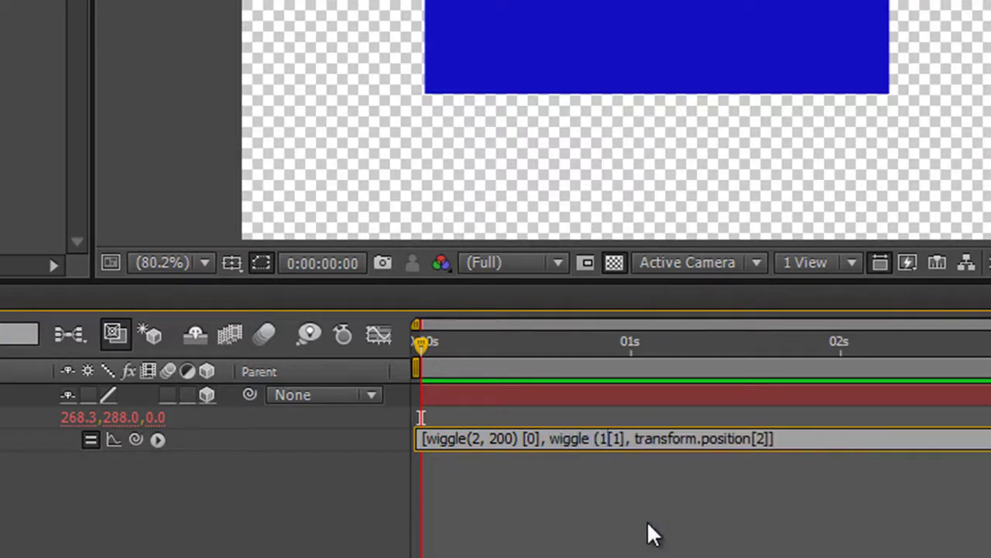
{"action": "type", "text": ", 50)"}
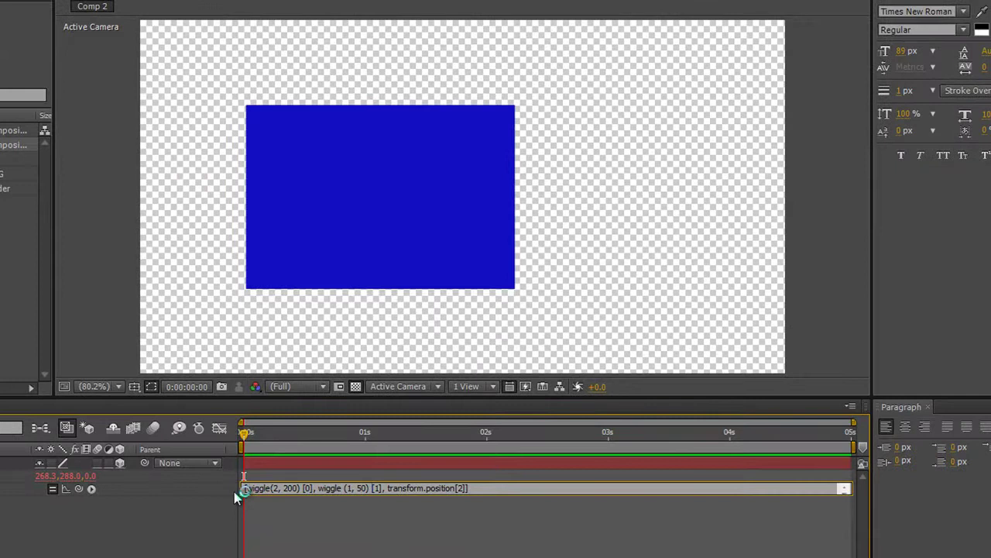
Step: Commit the X-and-Y wiggle expression and preview Blue Solid 2 wiggling both ways
{"action": "left_click", "coordinate": [335, 497]}
{"action": "key", "text": "space"}
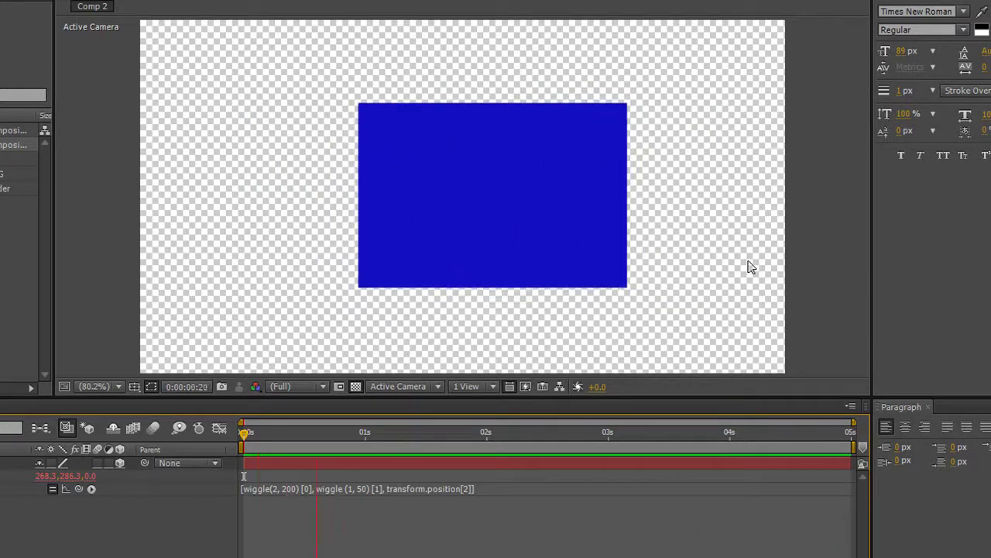
{"action": "key", "text": "space"}
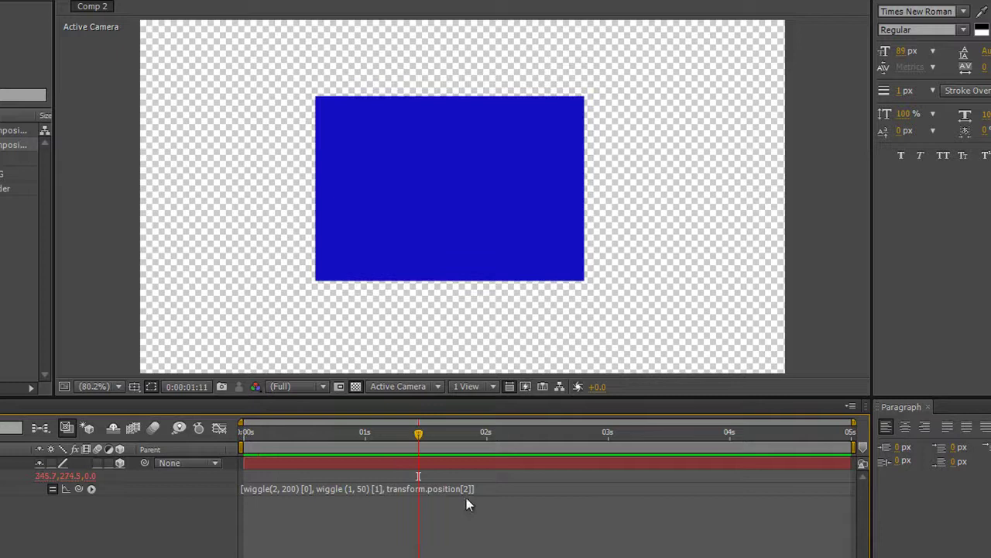